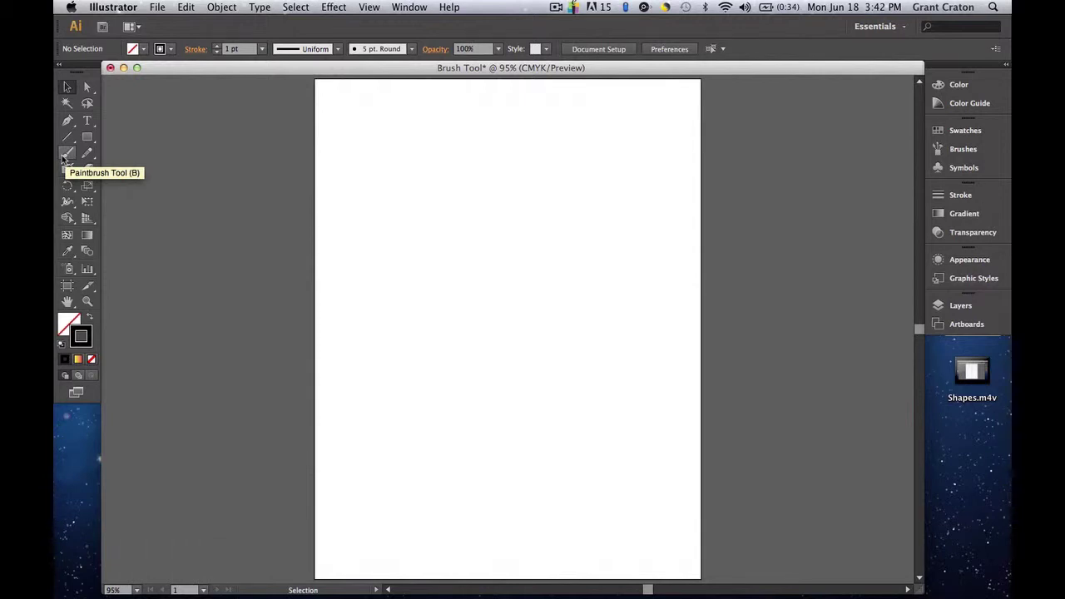
# With the Paintbrush, paint a curved vertical black stroke and an S-shaped black stroke
pyautogui.click(65, 154)
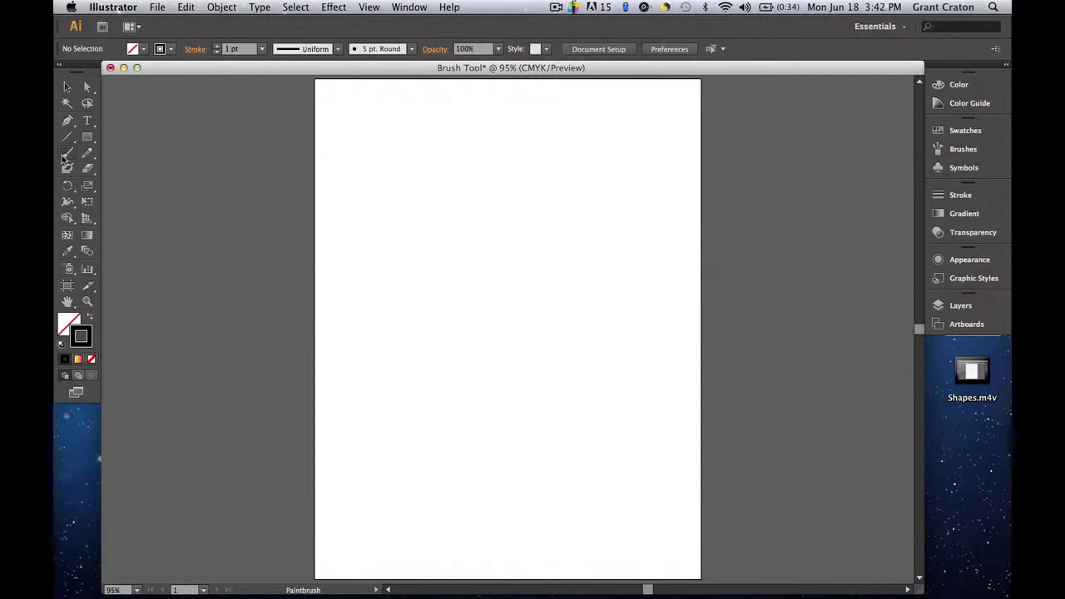
pyautogui.moveTo(401, 133)
pyautogui.mouseDown()
pyautogui.moveTo(396, 200)
pyautogui.moveTo(436, 268)
pyautogui.moveTo(433, 300)
pyautogui.mouseUp()
pyautogui.moveTo(478, 177)
pyautogui.mouseDown()
pyautogui.moveTo(529, 174)
pyautogui.moveTo(549, 261)
pyautogui.moveTo(594, 306)
pyautogui.mouseUp()
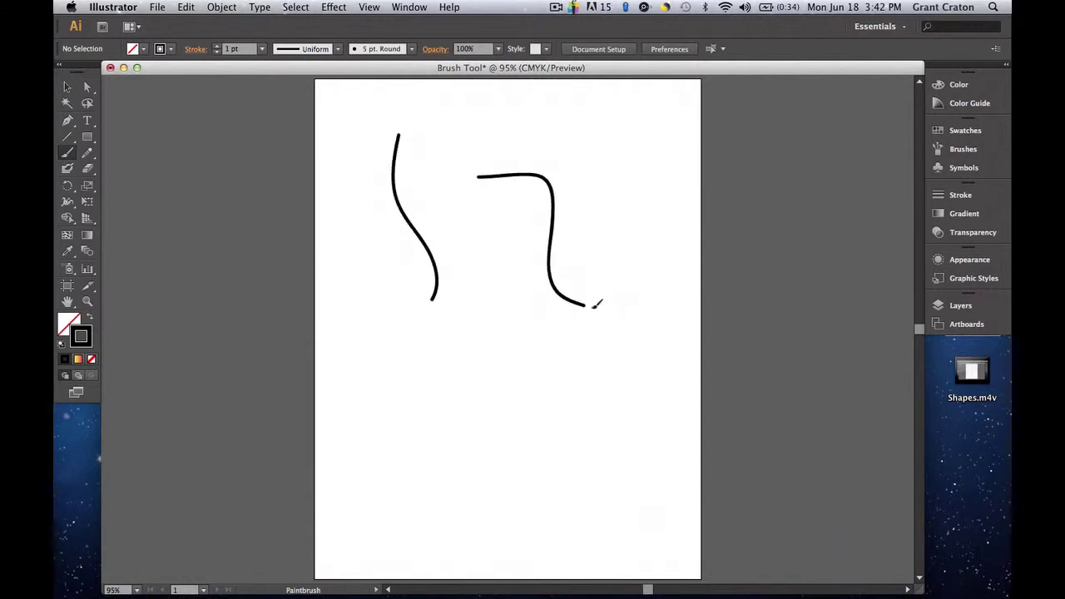
# Try a light blue fill, then paint a third black stroke curving down the centre
pyautogui.click(66, 325)
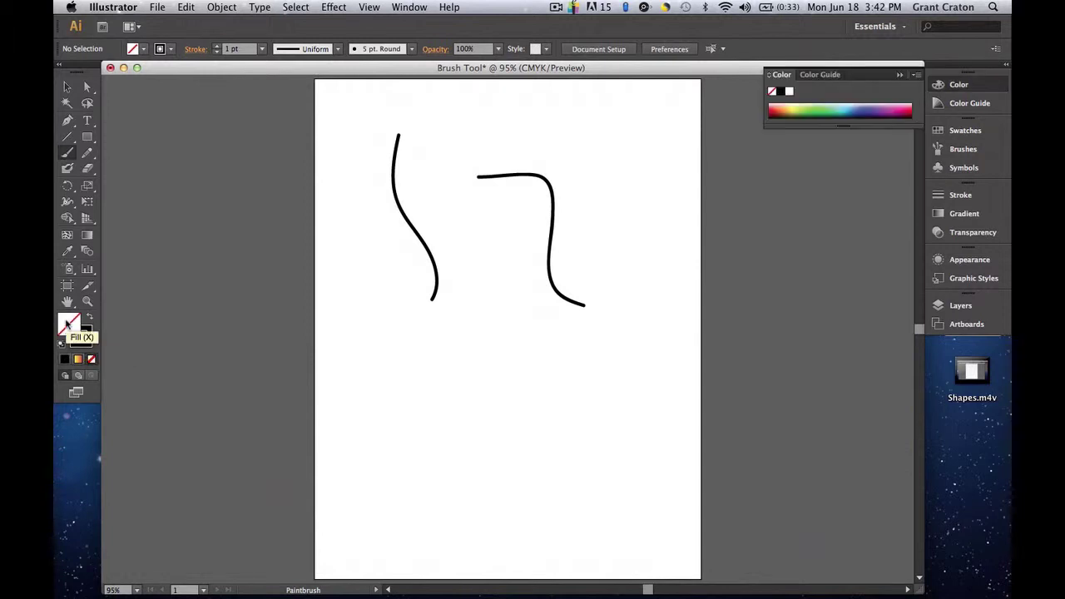
pyautogui.click(848, 104)
pyautogui.moveTo(511, 284); pyautogui.dragTo(481, 461)
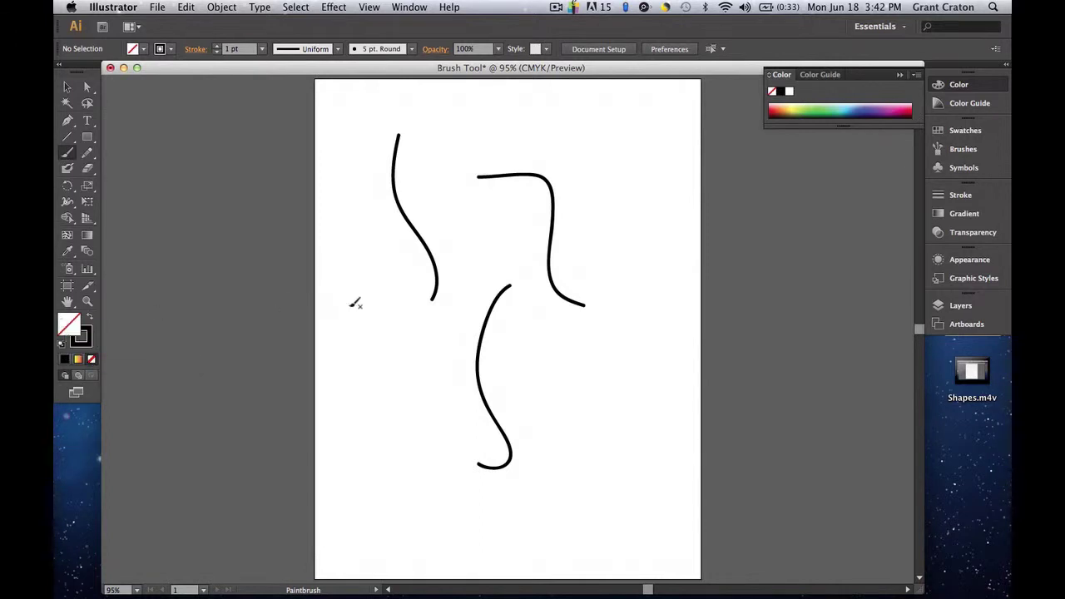
pyautogui.click(86, 347)
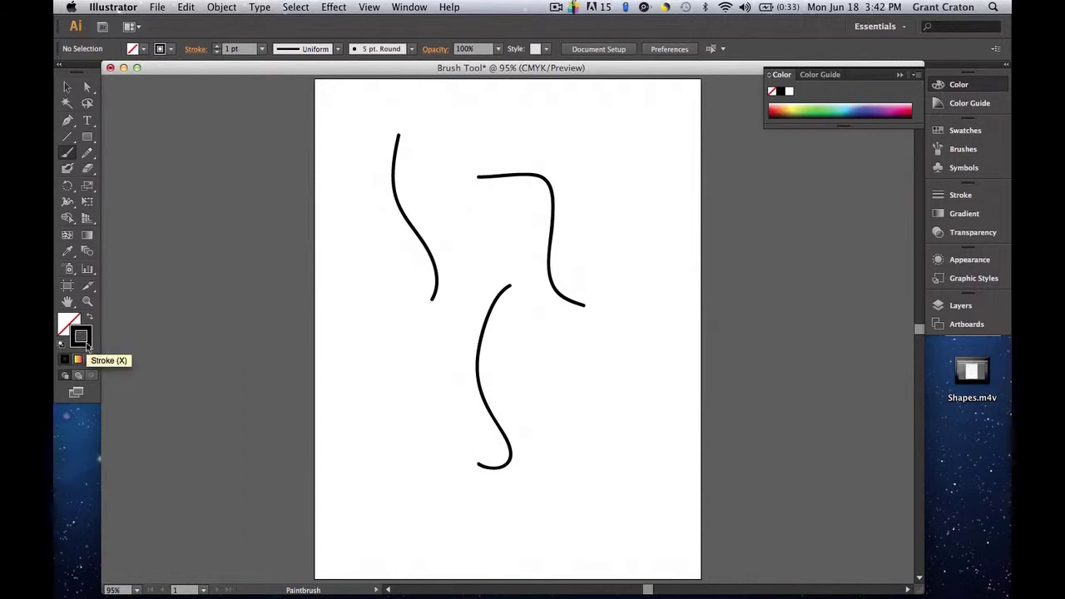
# Pick a red stroke swatch and paint a red curved stroke down the right side
pyautogui.press('x')
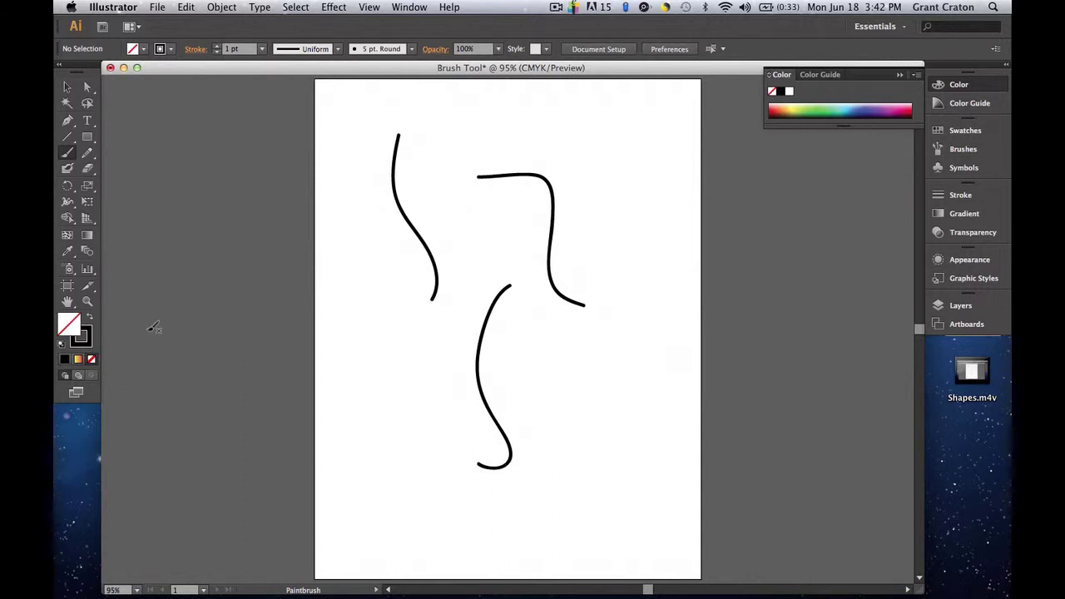
pyautogui.press('x')
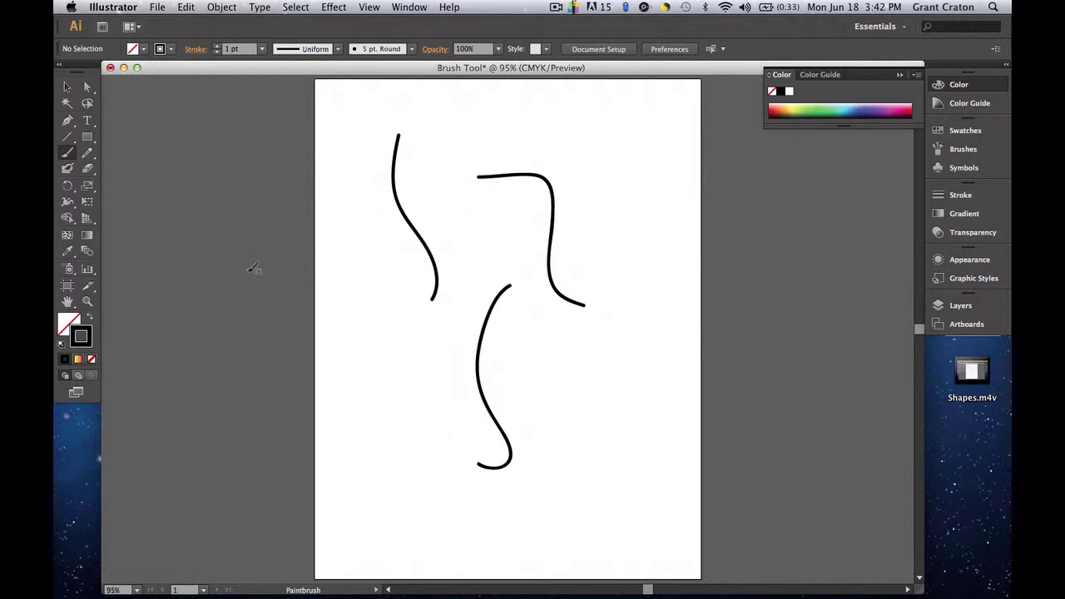
pyautogui.click(875, 104)
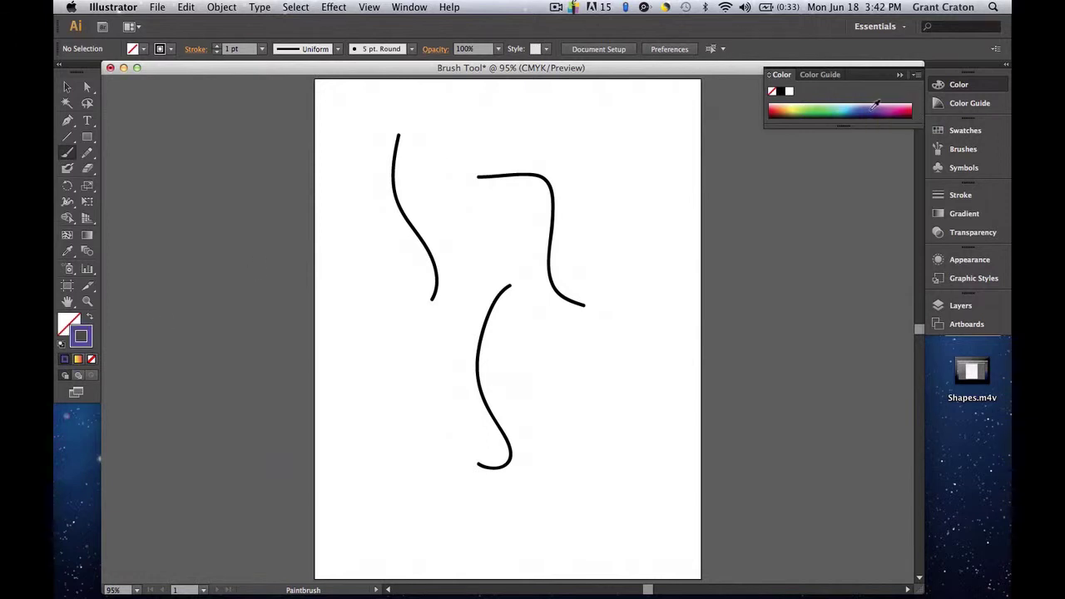
pyautogui.click(963, 130)
pyautogui.click(866, 137)
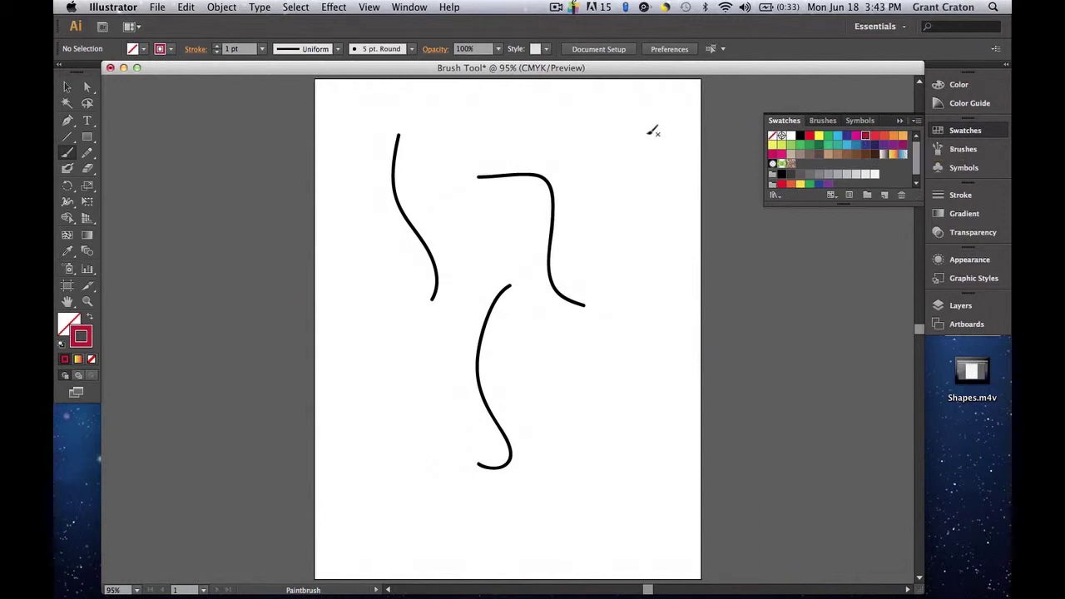
pyautogui.moveTo(649, 132)
pyautogui.mouseDown()
pyautogui.moveTo(631, 157)
pyautogui.moveTo(648, 329)
pyautogui.moveTo(633, 366)
pyautogui.mouseUp()
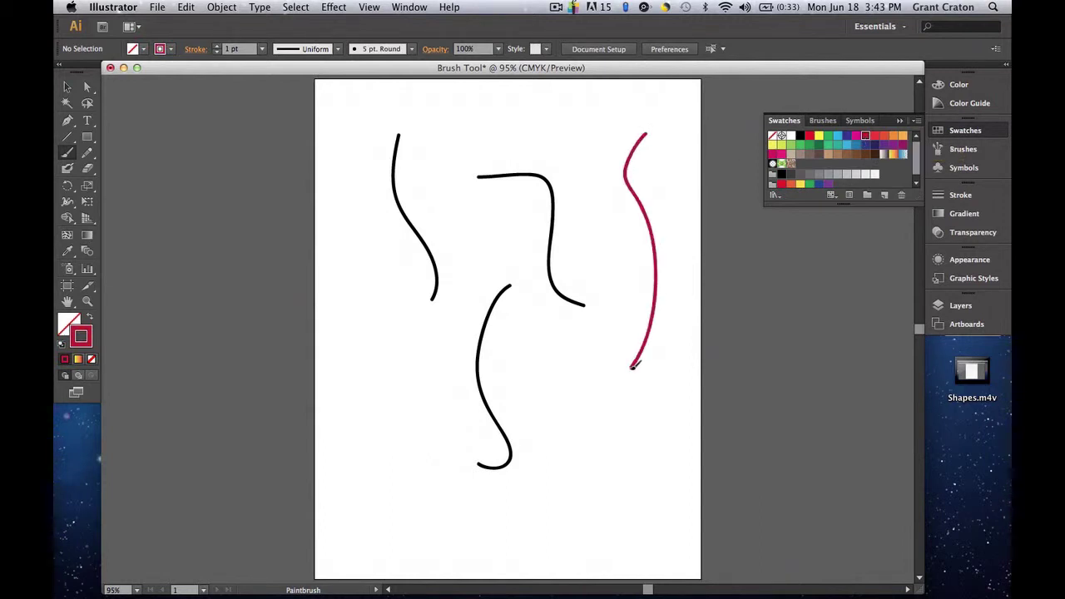
pyautogui.click(900, 120)
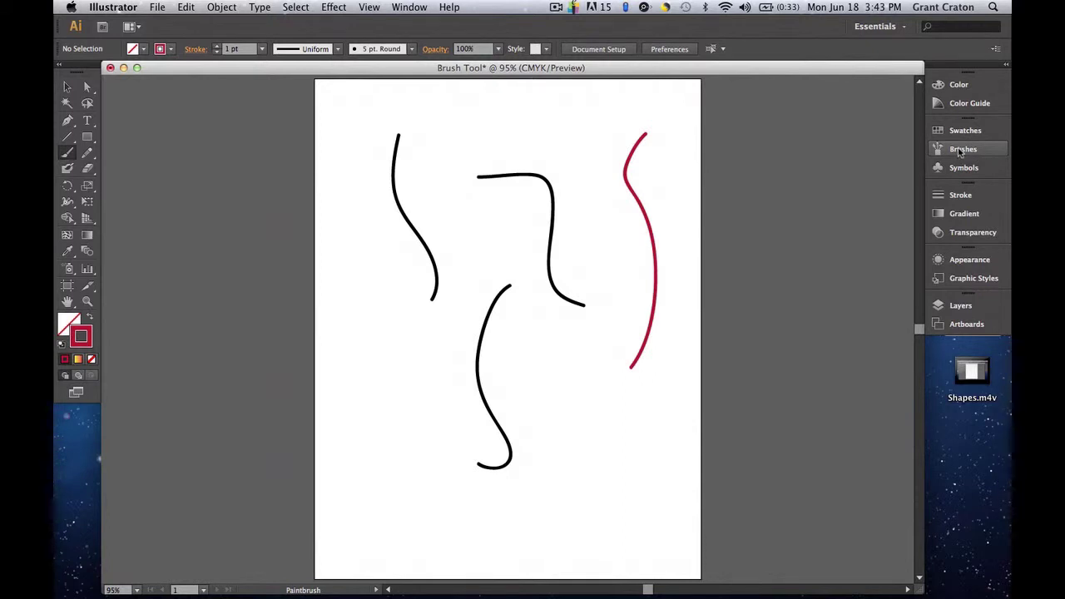
# Paint two charcoal-brush strokes, one across the top and one in the lower centre
pyautogui.moveTo(923, 140)
pyautogui.mouseDown()
pyautogui.moveTo(990, 142)
pyautogui.moveTo(935, 141)
pyautogui.mouseUp()
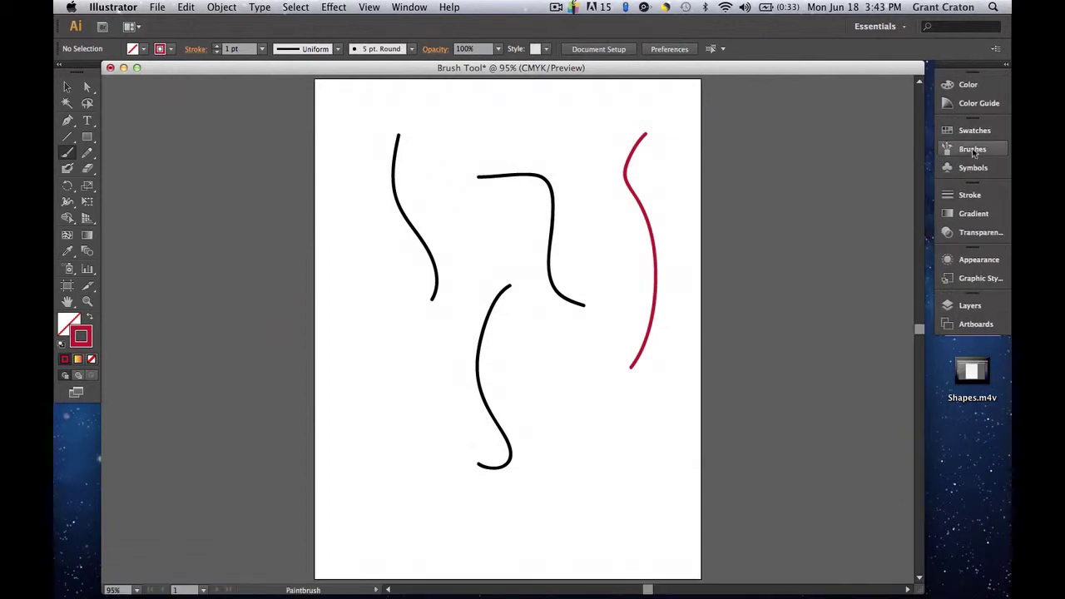
pyautogui.click(972, 149)
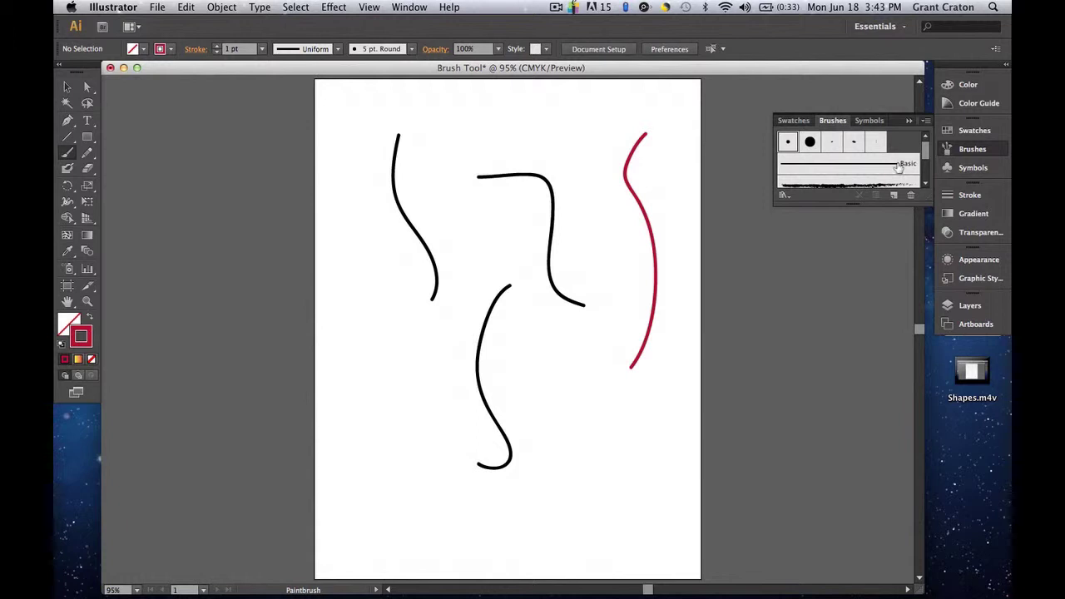
pyautogui.scroll(-5, 894, 166)
pyautogui.scroll(2, 896, 166)
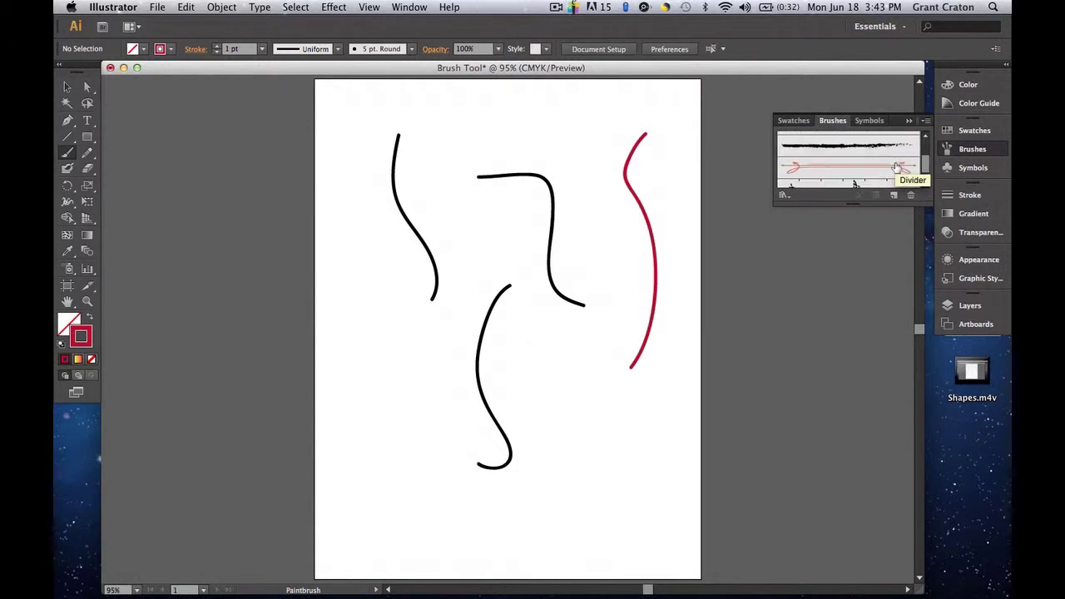
pyautogui.click(880, 153)
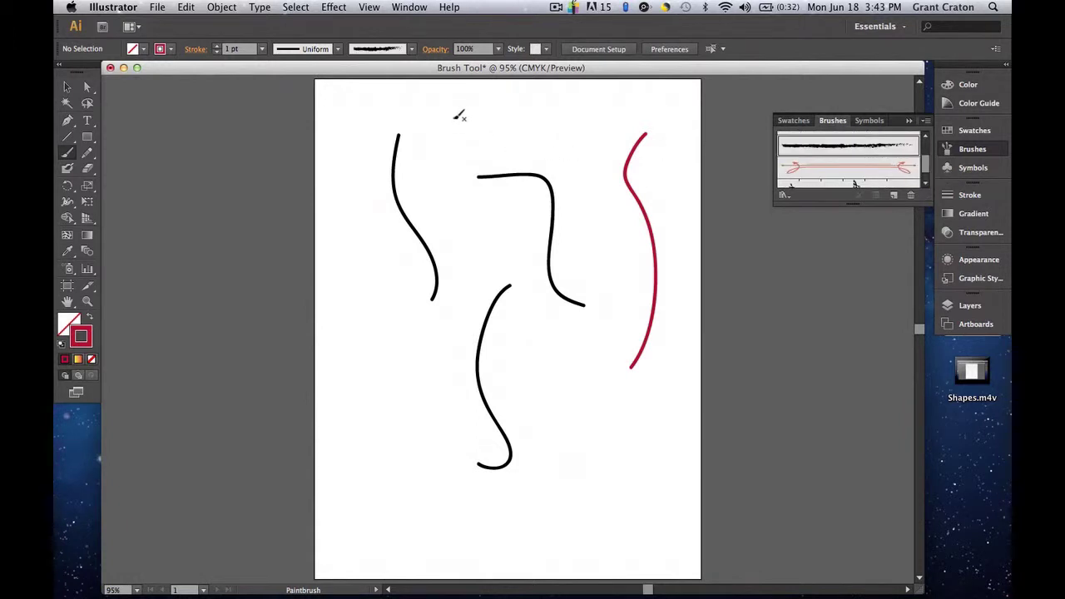
pyautogui.moveTo(454, 118)
pyautogui.mouseDown()
pyautogui.moveTo(530, 126)
pyautogui.moveTo(586, 185)
pyautogui.mouseUp()
pyautogui.moveTo(587, 301)
pyautogui.mouseDown()
pyautogui.moveTo(573, 356)
pyautogui.moveTo(596, 452)
pyautogui.mouseUp()
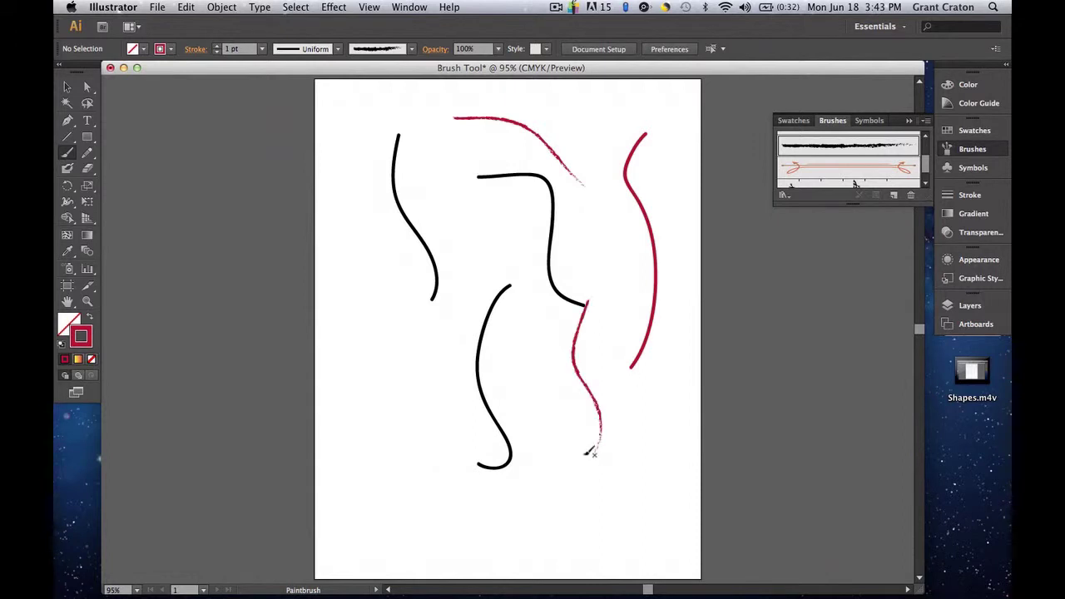
# Paint a Divider-brush stroke on the left side of the artboard
pyautogui.click(876, 178)
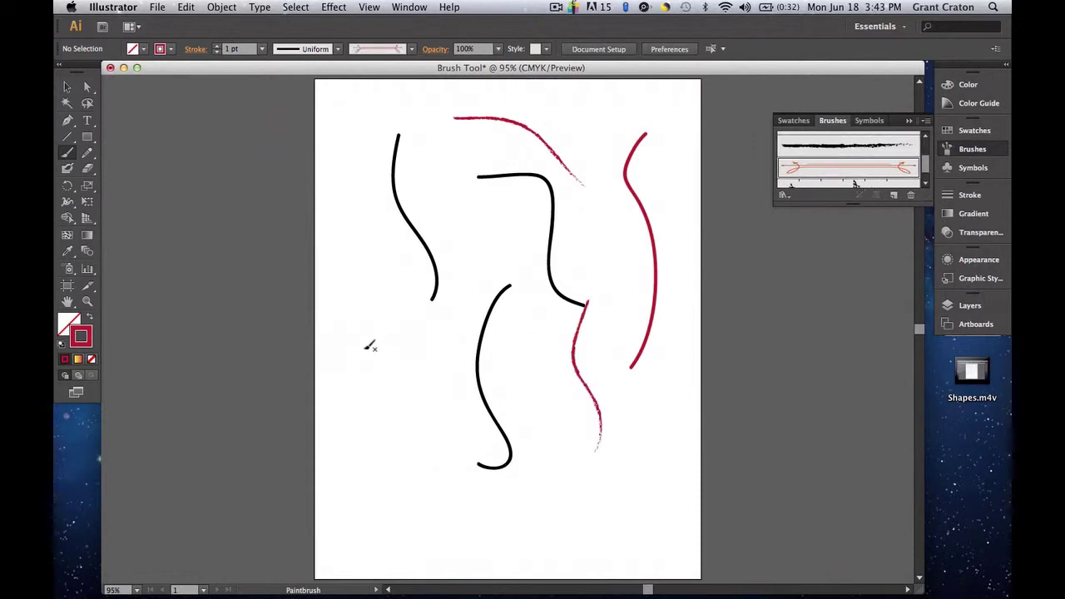
pyautogui.moveTo(366, 301)
pyautogui.mouseDown()
pyautogui.moveTo(404, 372)
pyautogui.moveTo(415, 435)
pyautogui.mouseUp()
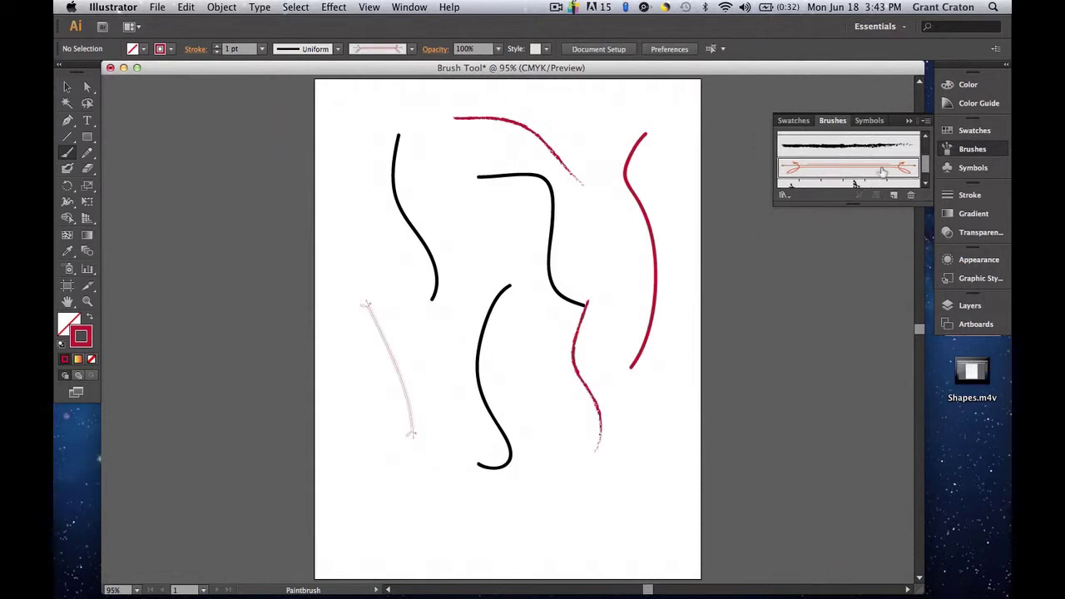
pyautogui.scroll(-2, 881, 172)
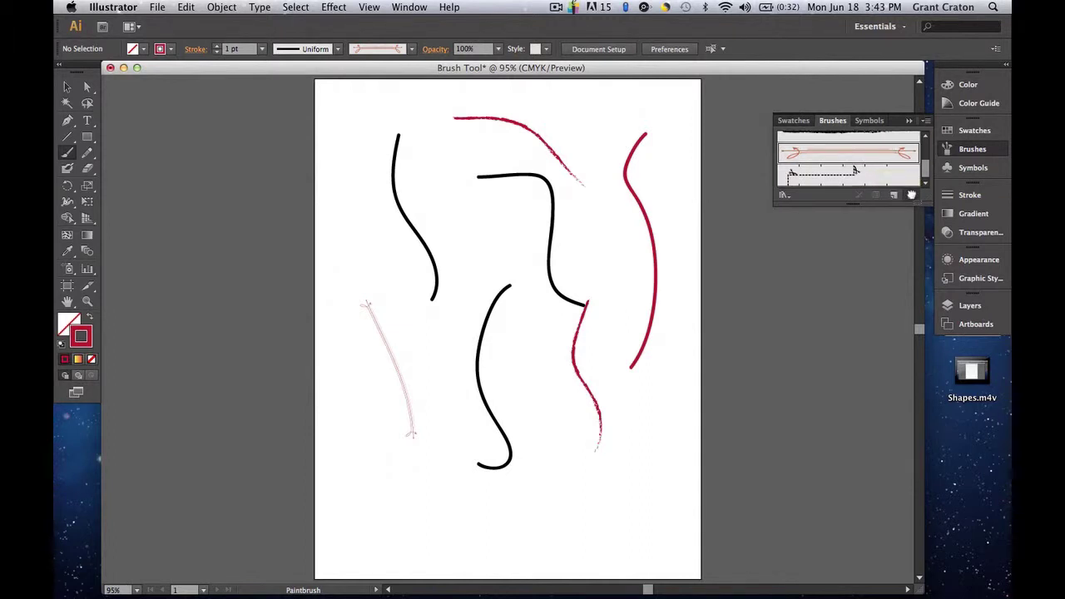
# Cancel the brush deletion and start a new Bristle Brush from the Brushes panel menu
pyautogui.click(911, 194)
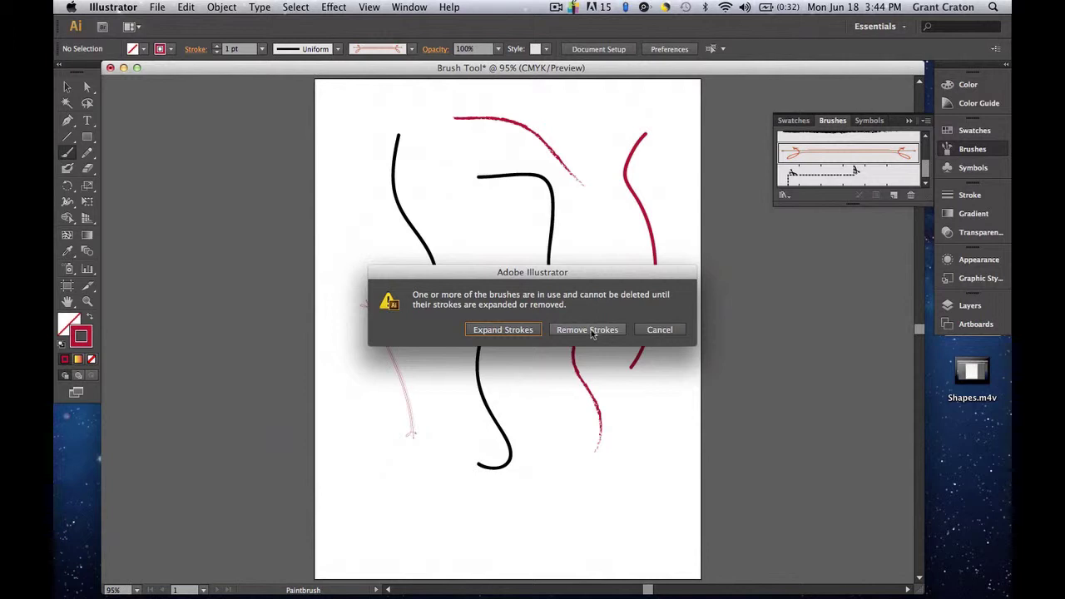
pyautogui.click(654, 329)
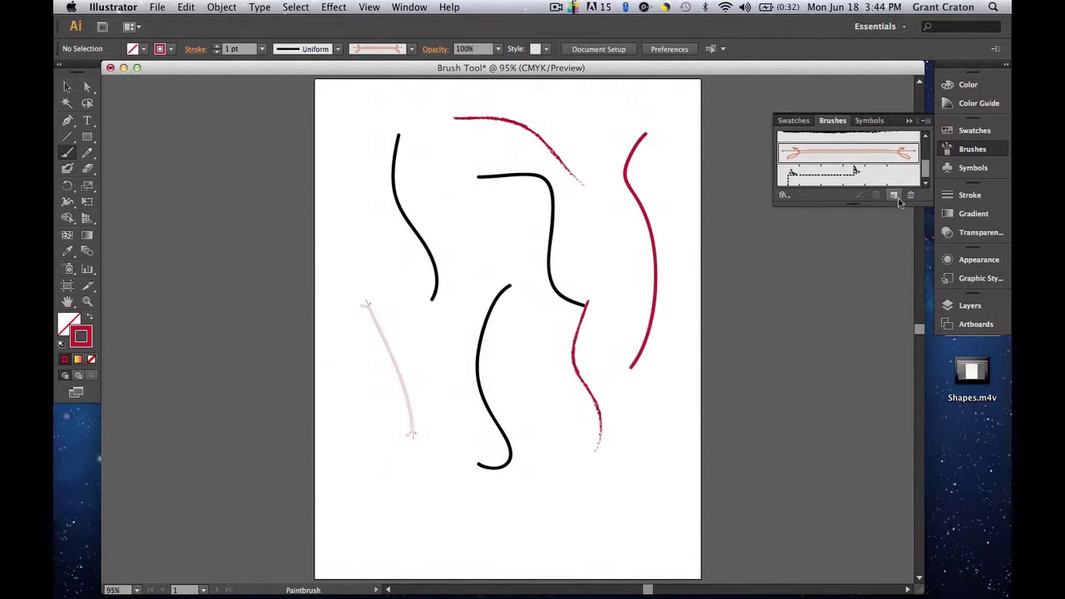
pyautogui.click(926, 121)
pyautogui.click(861, 123)
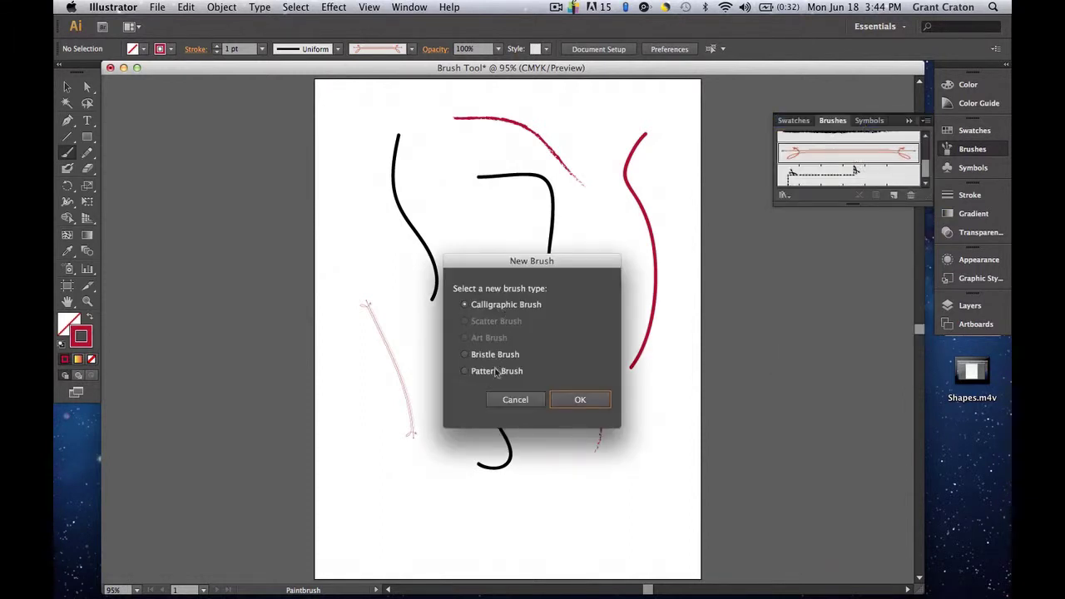
pyautogui.click(501, 356)
# Save Bristle Brush 1 as a Round Fan at 5.34 mm, 88% opacity, 70% stiffness
pyautogui.click(580, 399)
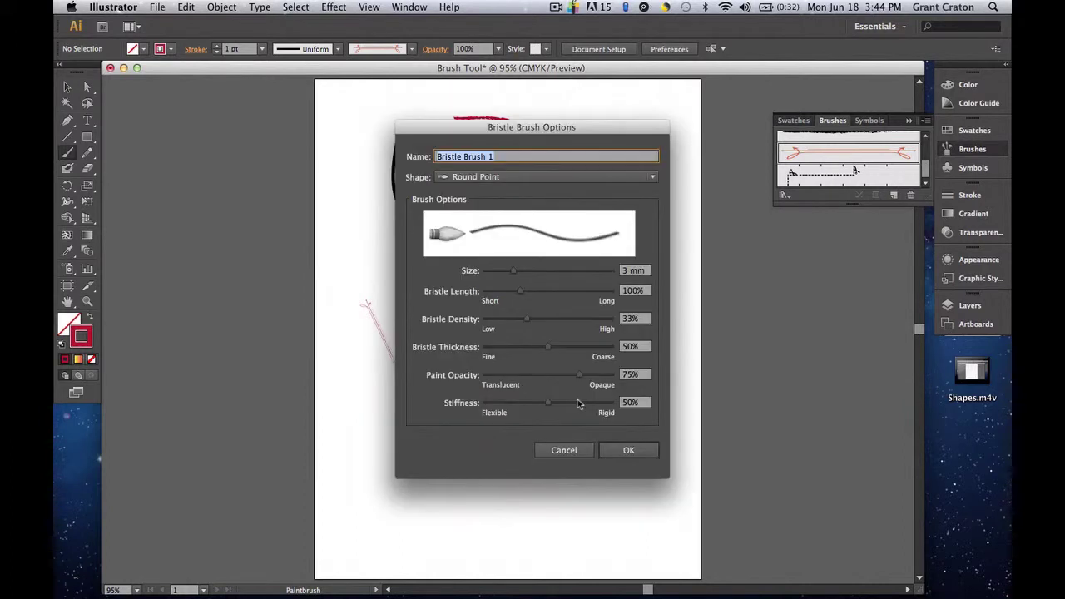
pyautogui.click(543, 180)
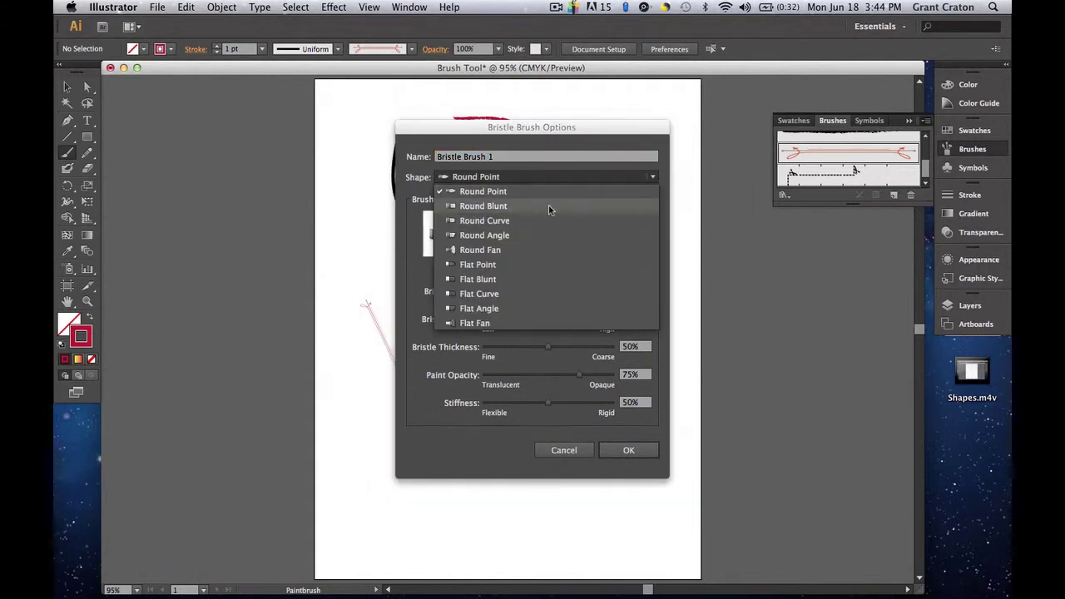
pyautogui.click(570, 250)
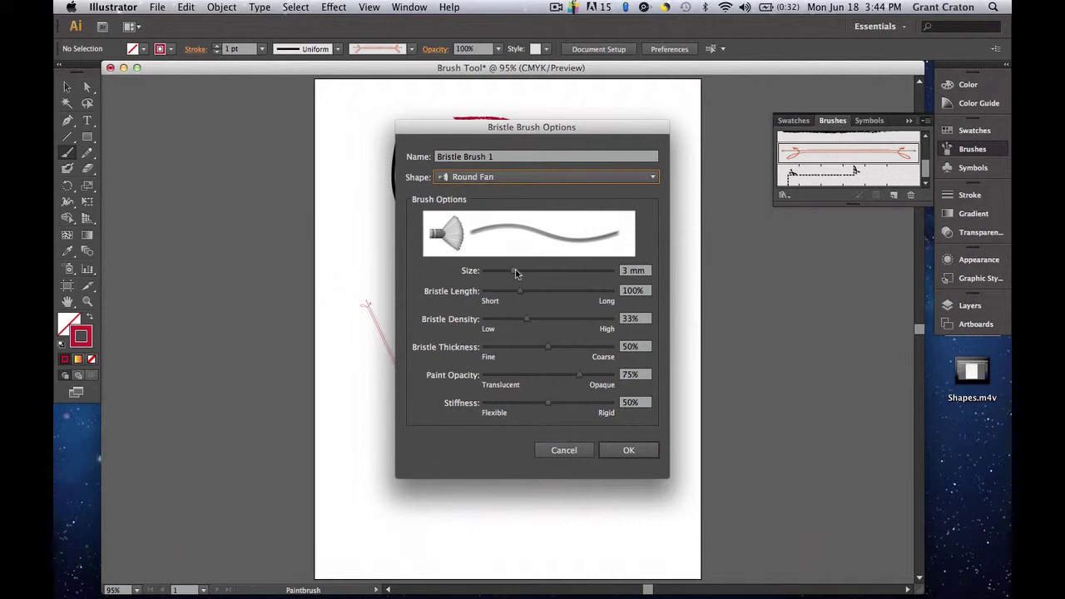
pyautogui.moveTo(515, 274)
pyautogui.mouseDown()
pyautogui.moveTo(547, 274)
pyautogui.moveTo(549, 295)
pyautogui.moveTo(561, 295)
pyautogui.moveTo(493, 297)
pyautogui.moveTo(563, 319)
pyautogui.moveTo(571, 350)
pyautogui.moveTo(543, 376)
pyautogui.moveTo(571, 404)
pyautogui.moveTo(595, 376)
pyautogui.mouseUp()
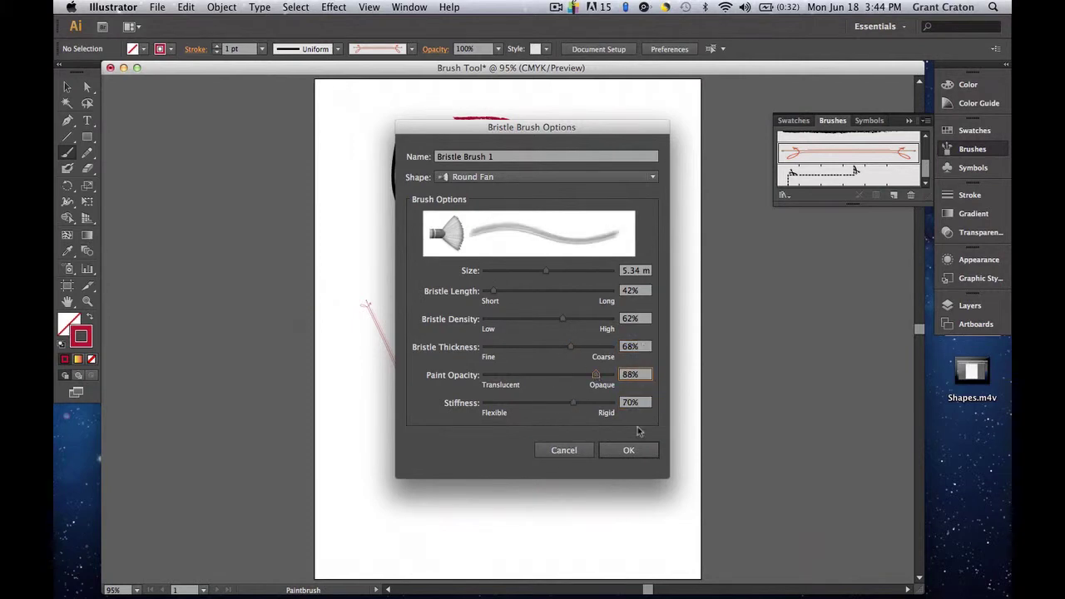
pyautogui.click(629, 450)
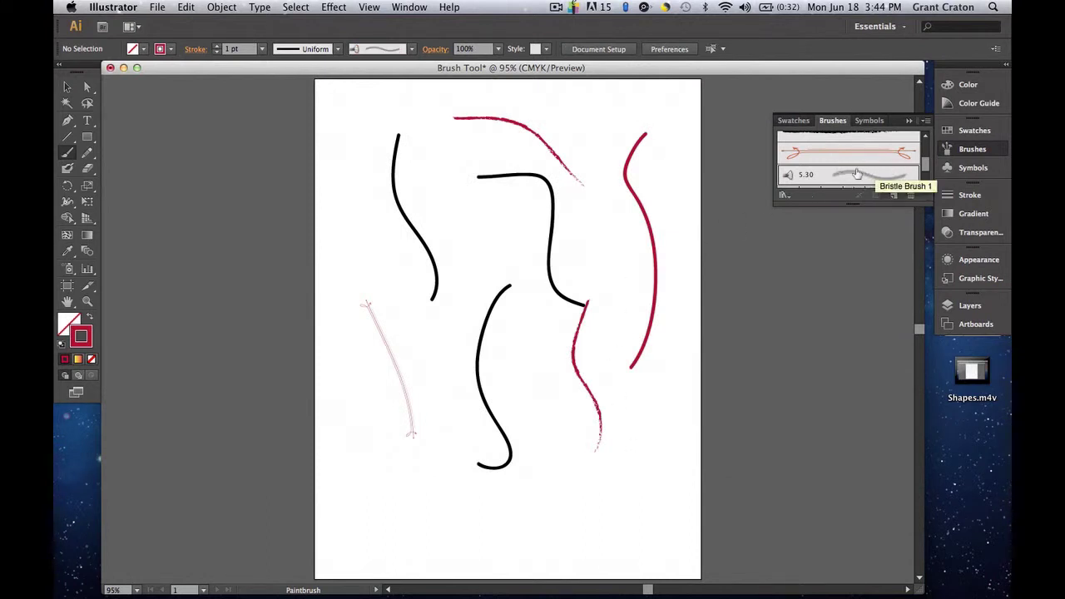
# Paint a pink Bristle Brush 1 stroke from the lower right sweeping left along the bottom
pyautogui.moveTo(665, 410)
pyautogui.mouseDown()
pyautogui.moveTo(629, 430)
pyautogui.moveTo(592, 541)
pyautogui.mouseUp()
pyautogui.moveTo(516, 539); pyautogui.dragTo(485, 534)
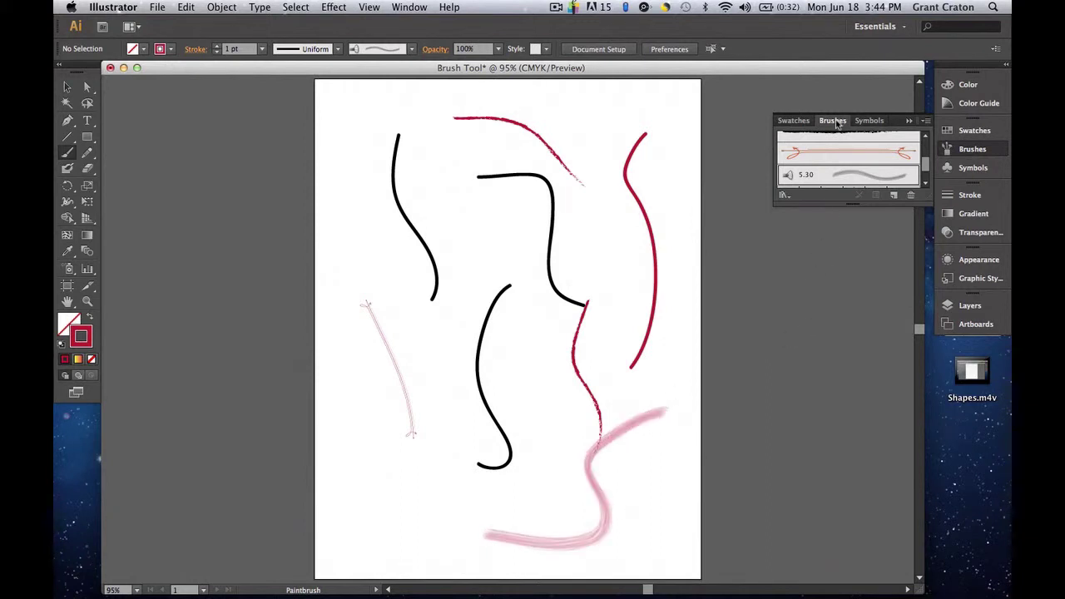
# Paint an orange baroque border from the Borders_Decorative library across the page top
pyautogui.click(789, 197)
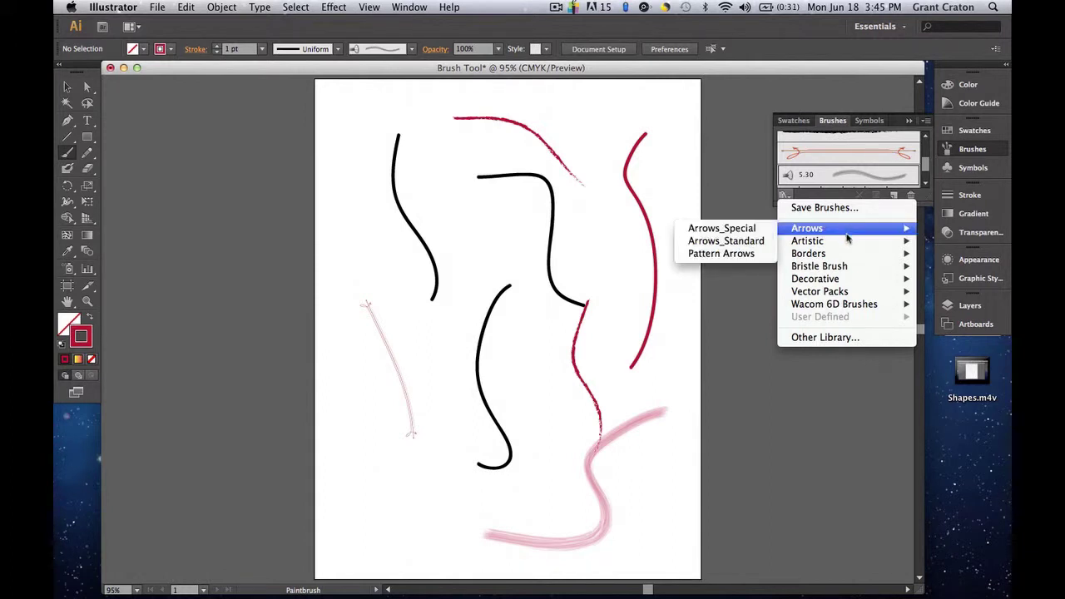
pyautogui.moveTo(849, 257)
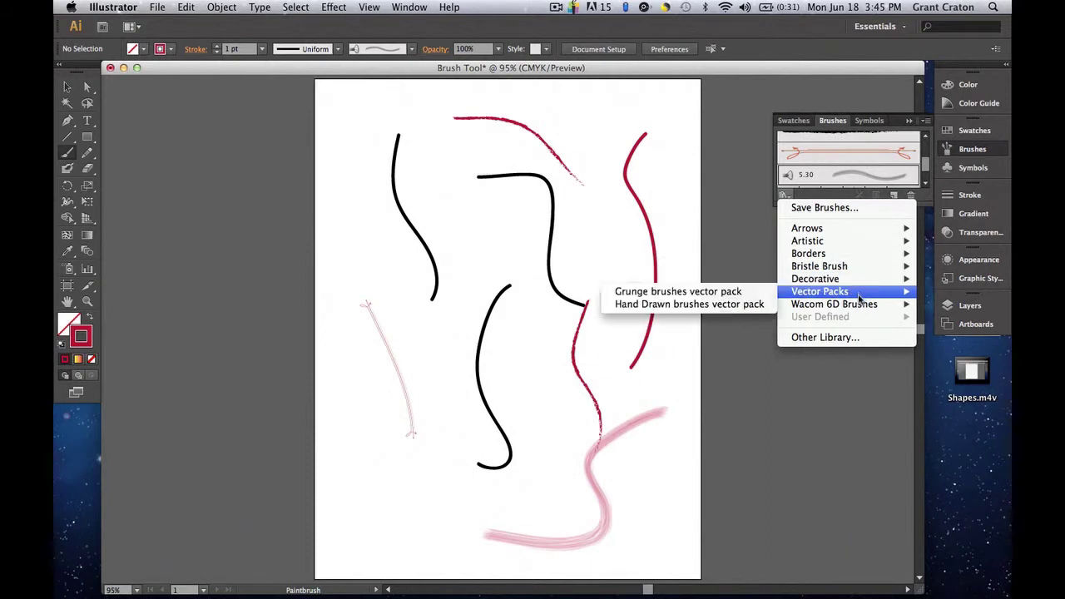
pyautogui.moveTo(859, 308)
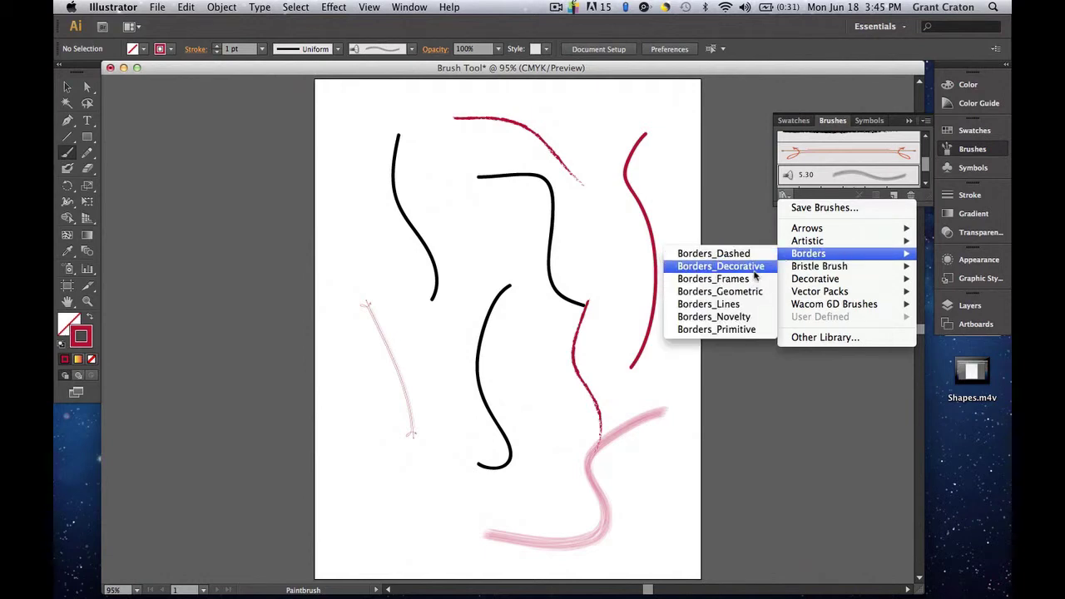
pyautogui.click(720, 266)
pyautogui.scroll(-3, 750, 326)
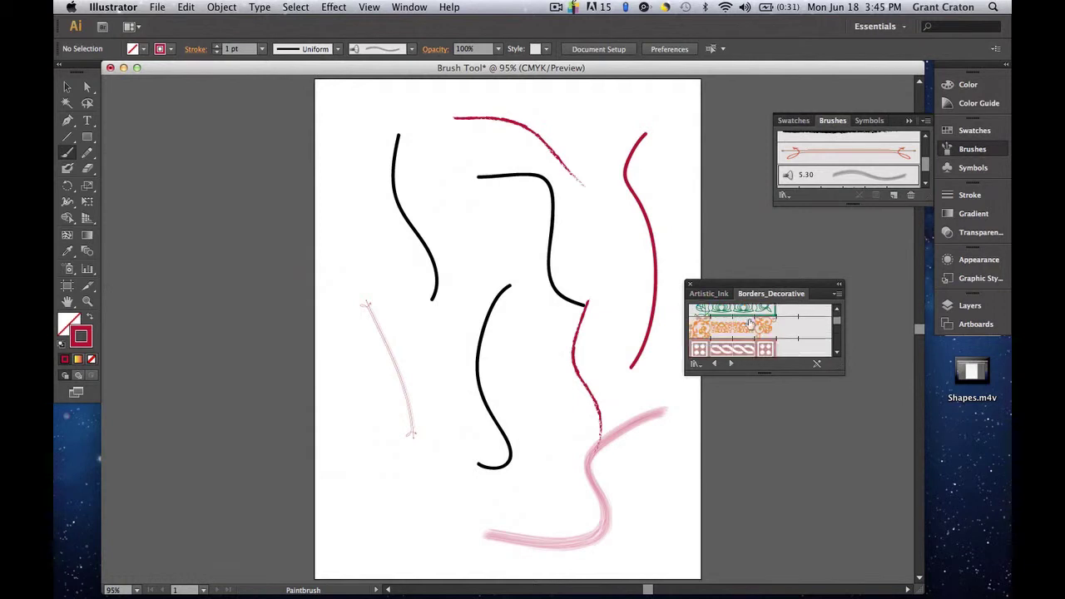
pyautogui.click(741, 329)
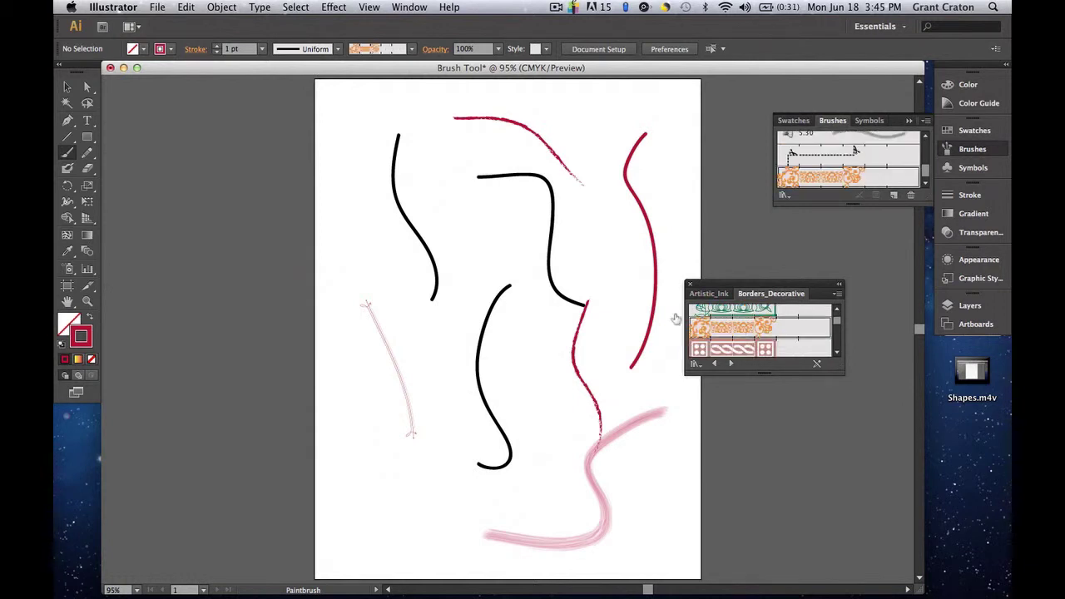
pyautogui.moveTo(527, 142); pyautogui.dragTo(614, 137)
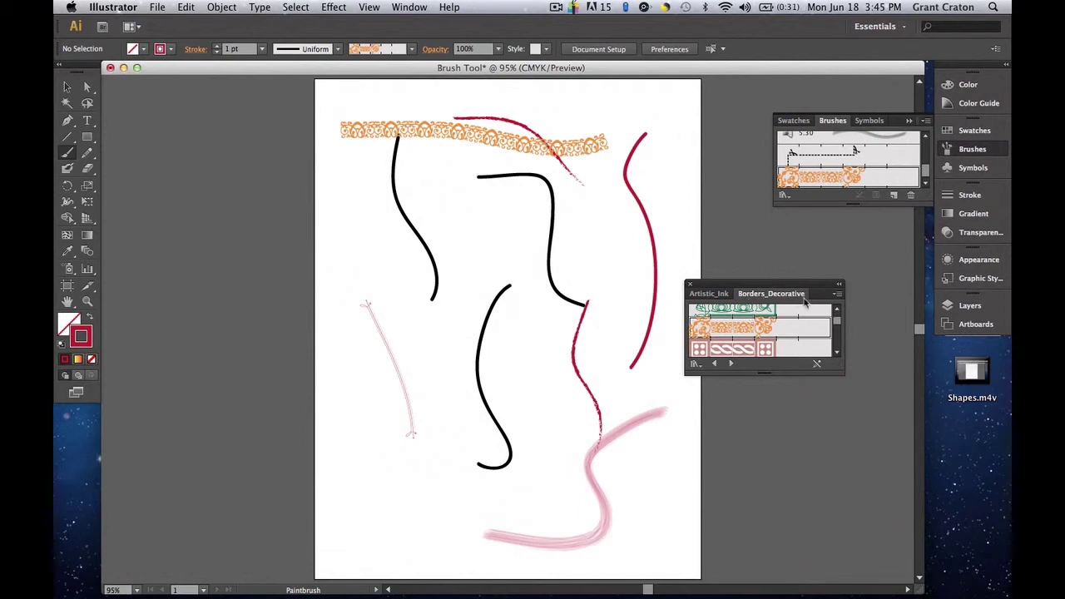
# Paint a pink Artistic_Watercolor brush stroke across the upper middle of the page
pyautogui.click(689, 284)
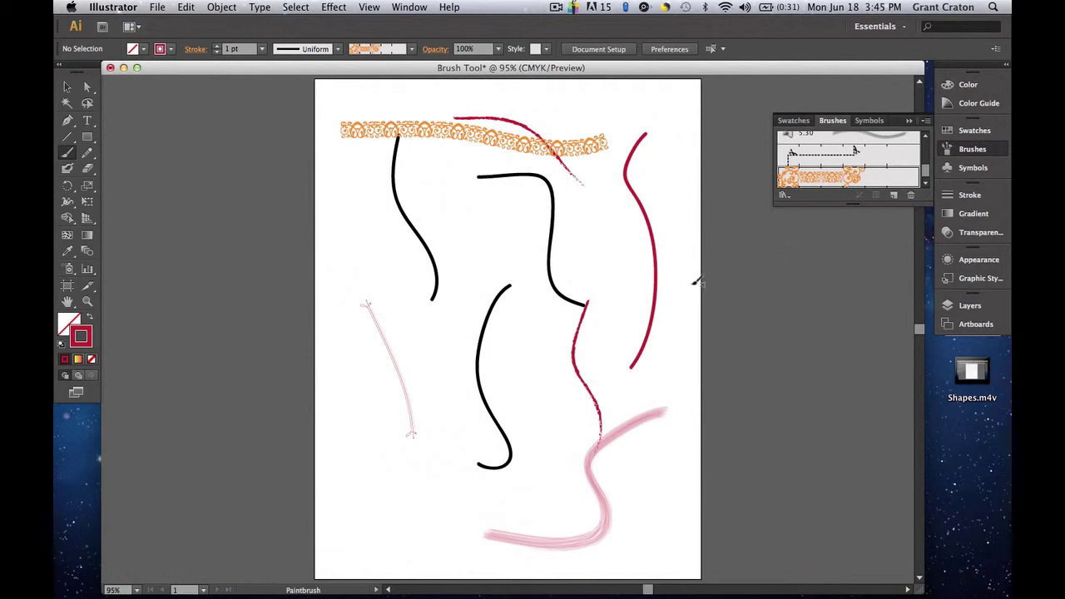
pyautogui.click(786, 198)
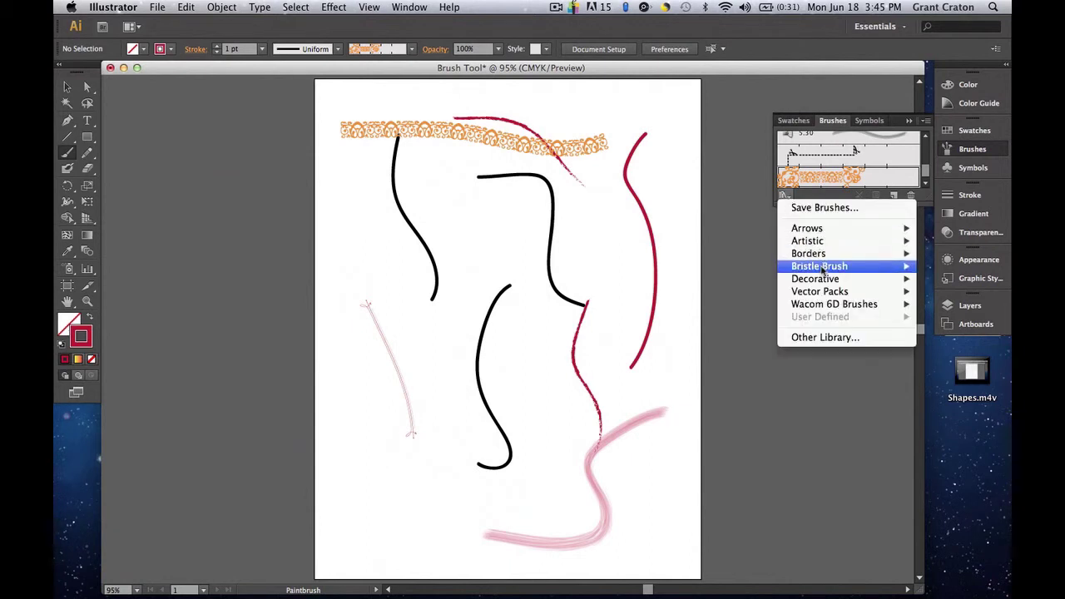
pyautogui.moveTo(822, 270)
pyautogui.moveTo(820, 241)
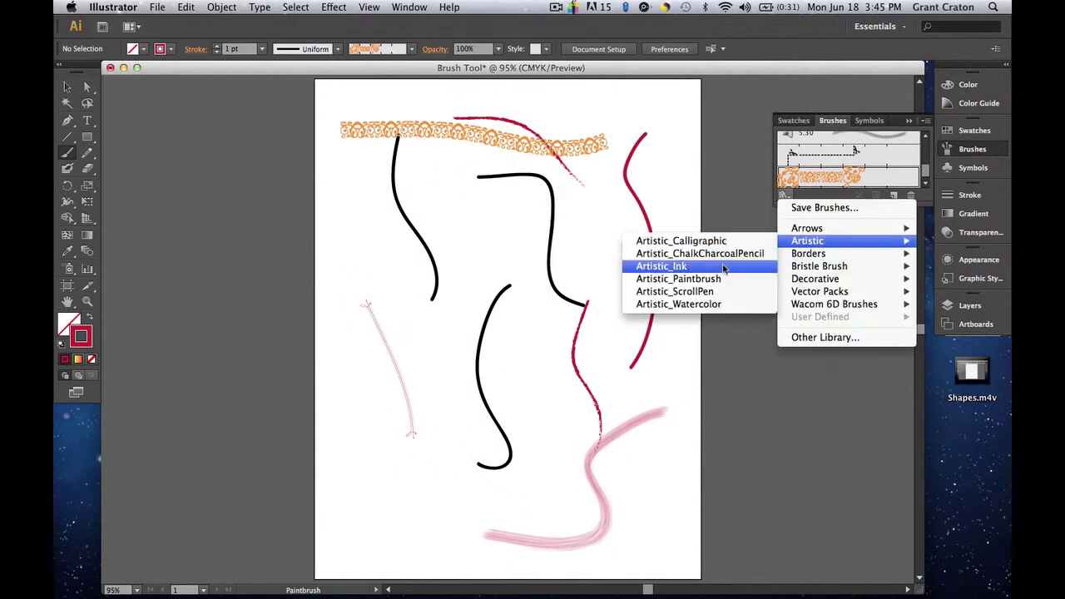
pyautogui.click(709, 304)
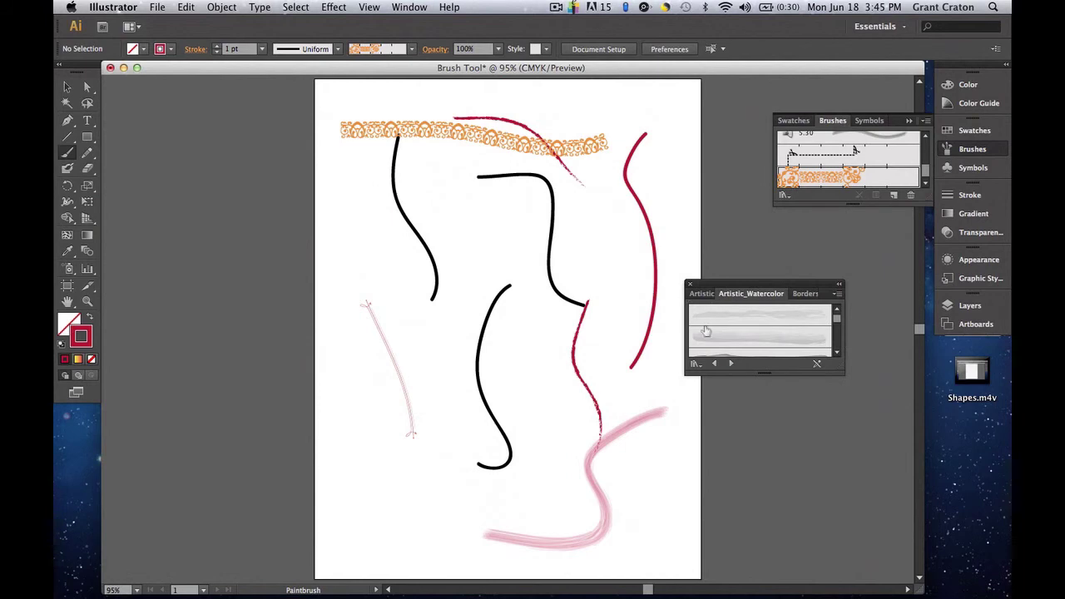
pyautogui.click(720, 340)
pyautogui.moveTo(358, 237)
pyautogui.mouseDown()
pyautogui.moveTo(502, 254)
pyautogui.moveTo(605, 248)
pyautogui.mouseUp()
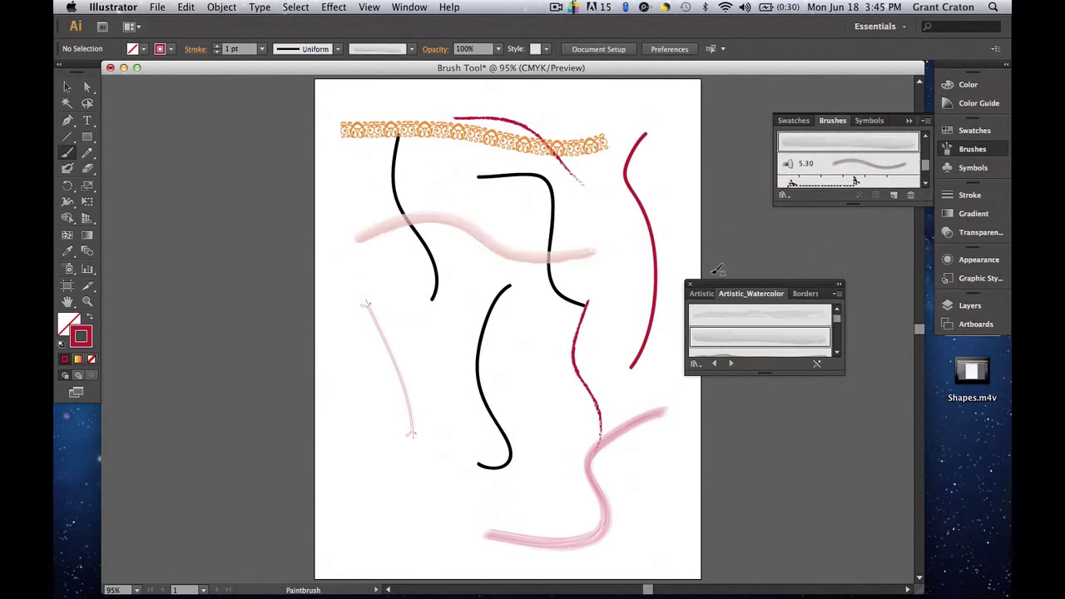